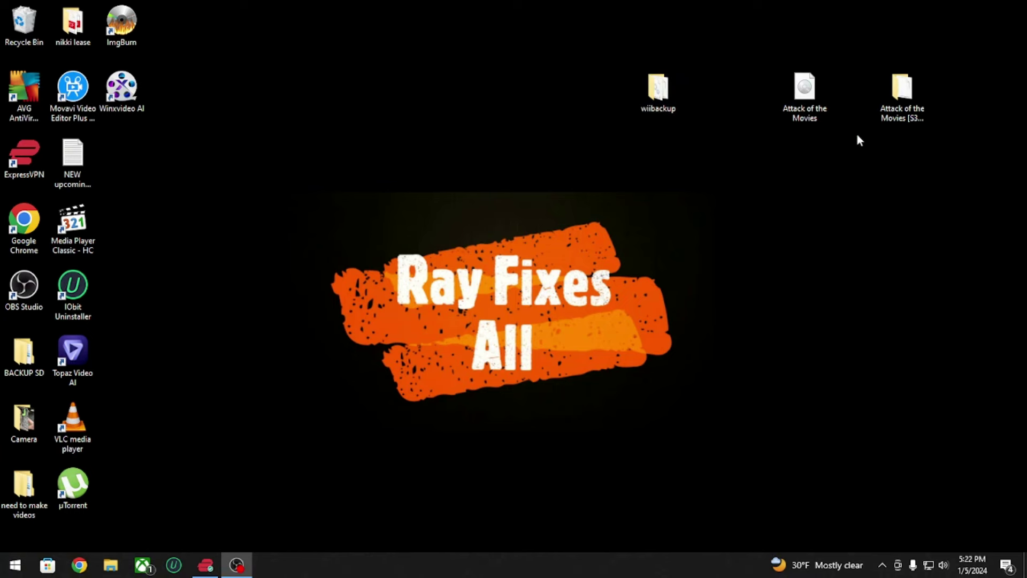
# Launch the 64-bit Wii Backup Manager from the wiibackup folder and close that folder
pyautogui.doubleClick(670, 103)
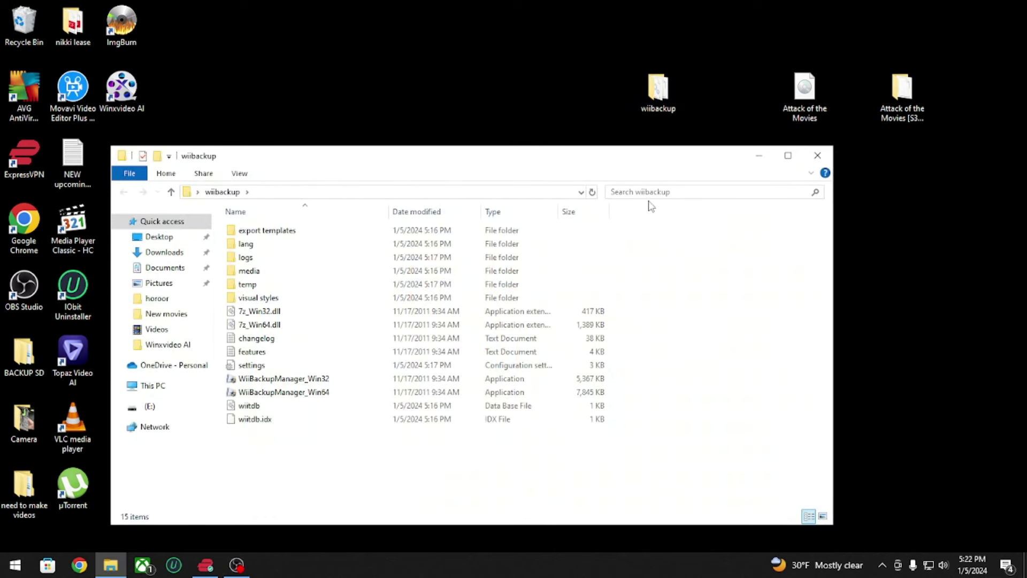
pyautogui.doubleClick(301, 393)
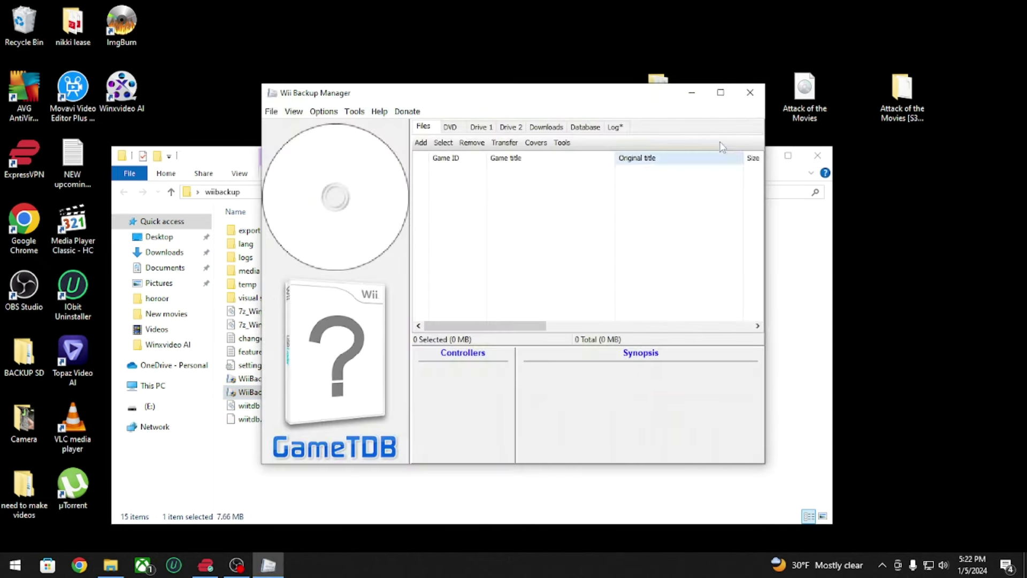
pyautogui.click(808, 162)
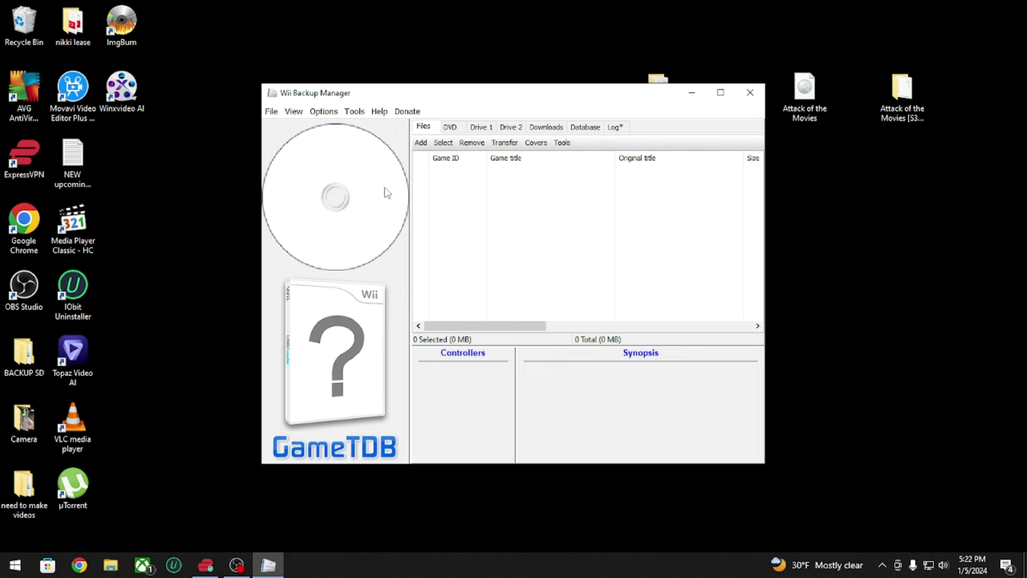
# Add the Attack of the Movies disc image file to the game list
pyautogui.click(428, 144)
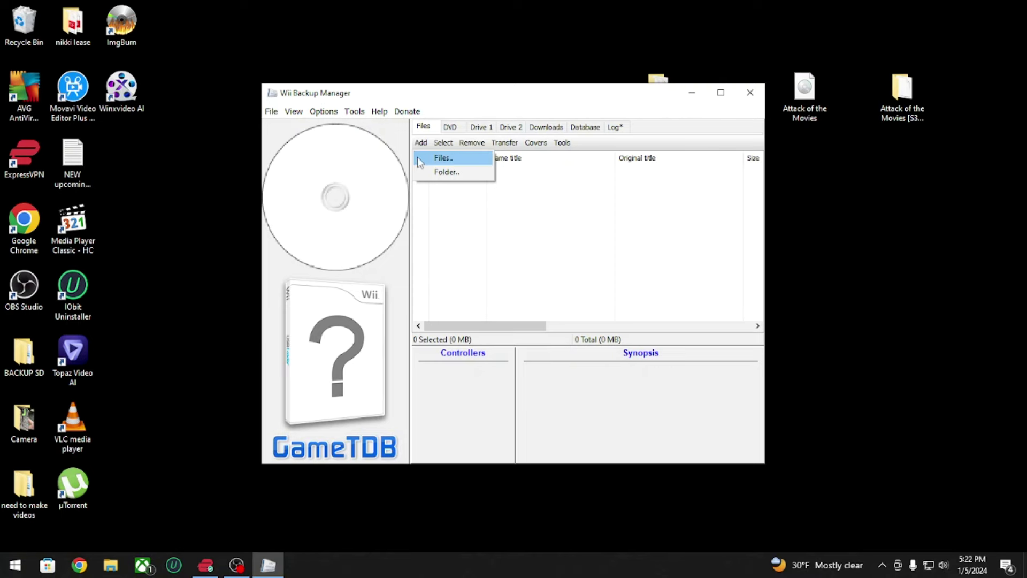
pyautogui.click(451, 158)
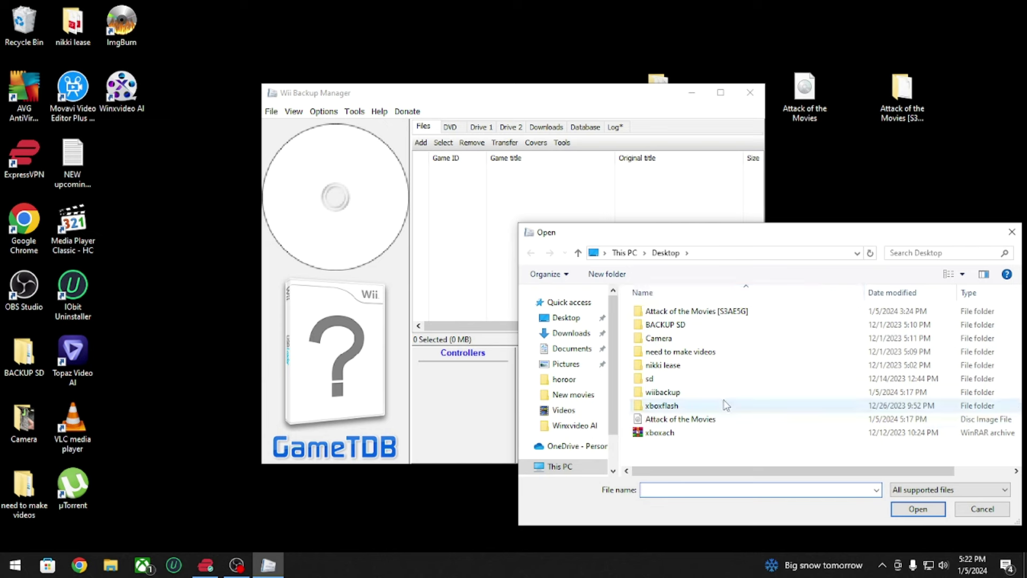
pyautogui.click(678, 421)
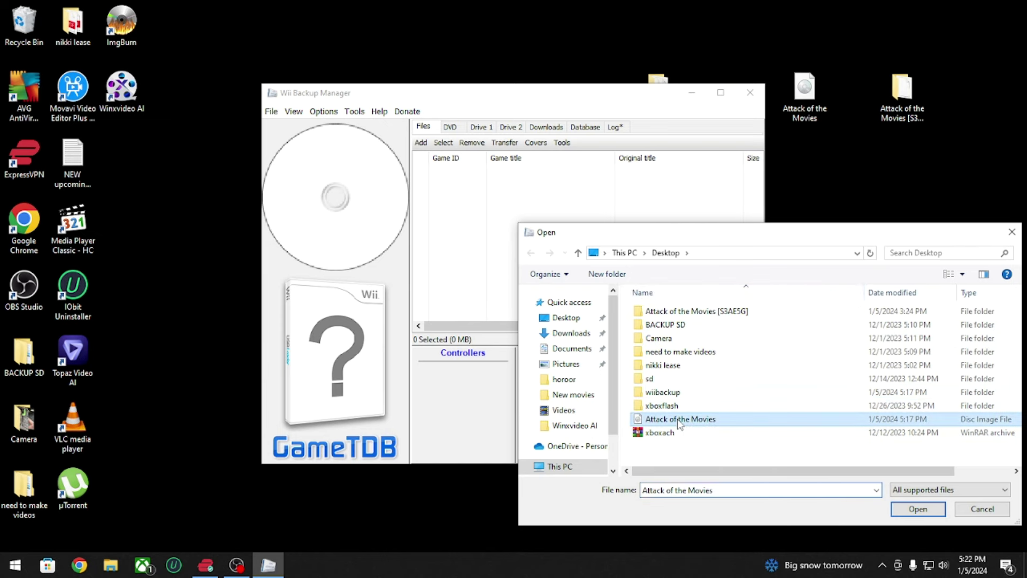
pyautogui.click(918, 509)
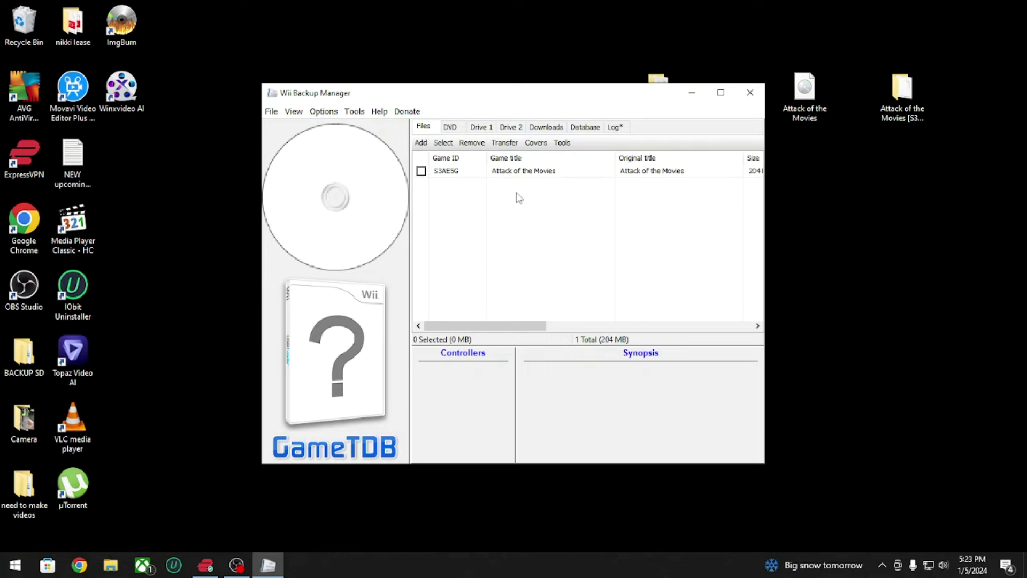
pyautogui.press('super+e')
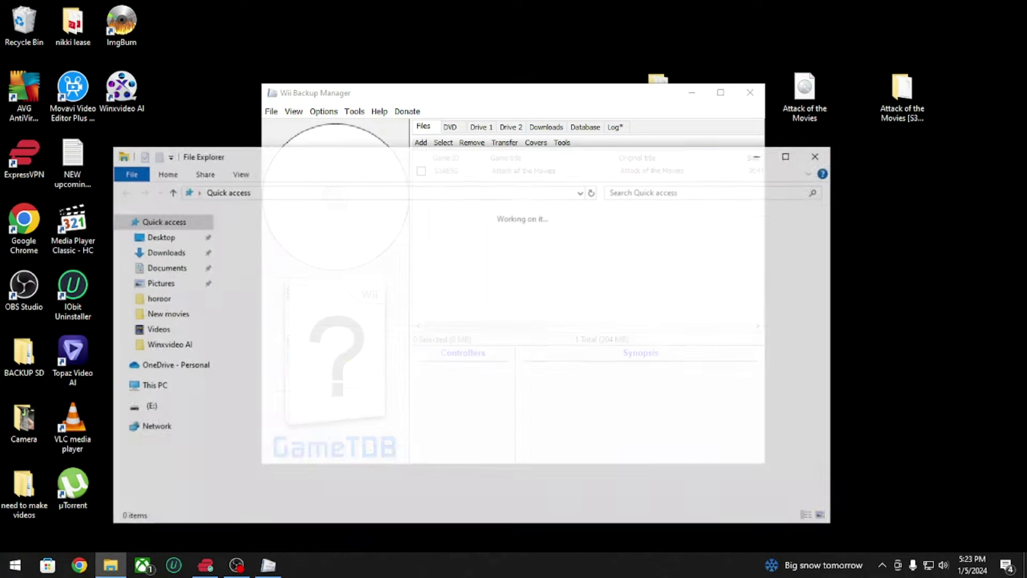
# Bring up the Format settings for the (E:) drive from This PC
pyautogui.click(148, 389)
pyautogui.moveTo(521, 166); pyautogui.dragTo(663, 92)
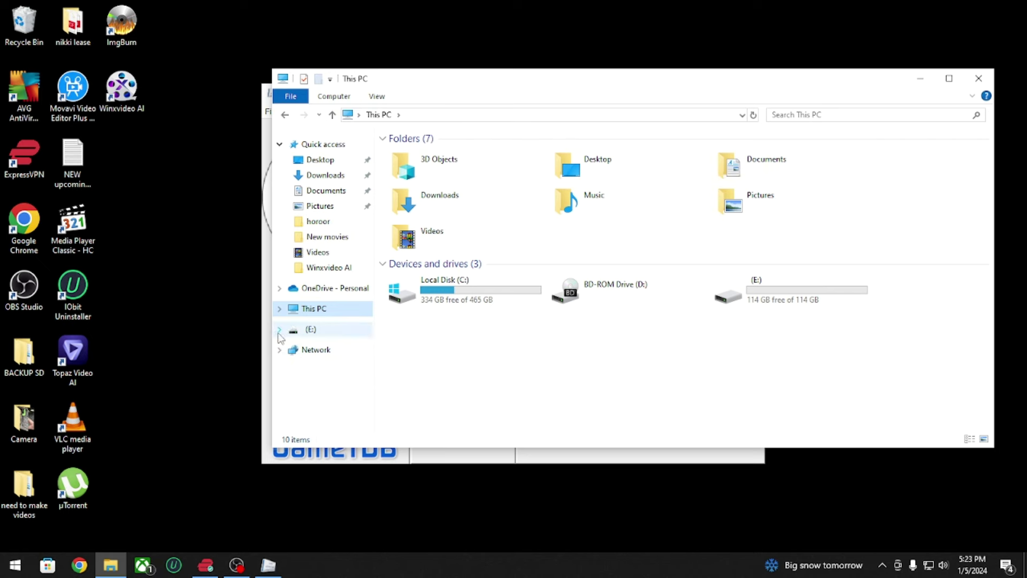
pyautogui.click(311, 336)
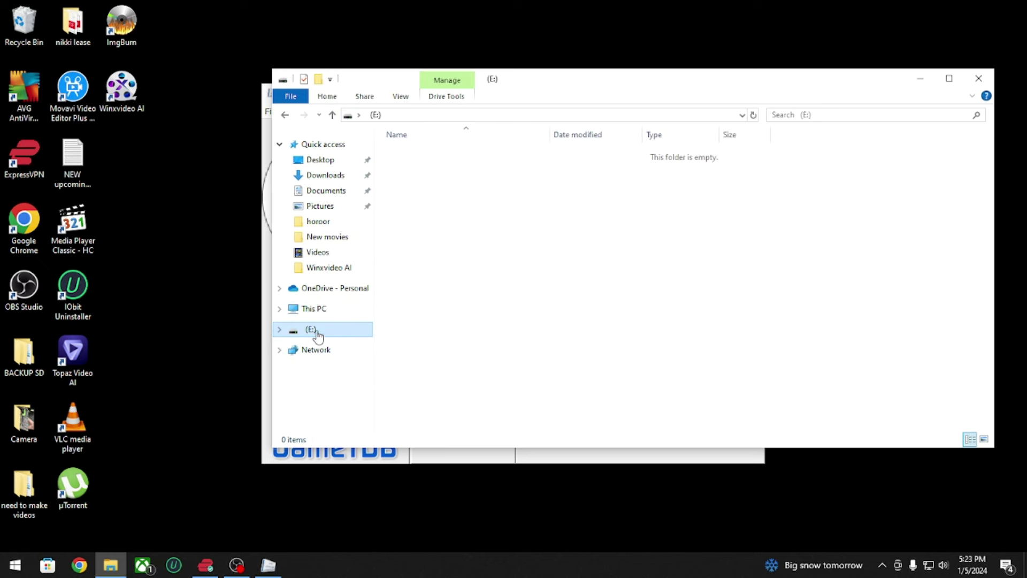
pyautogui.rightClick(317, 336)
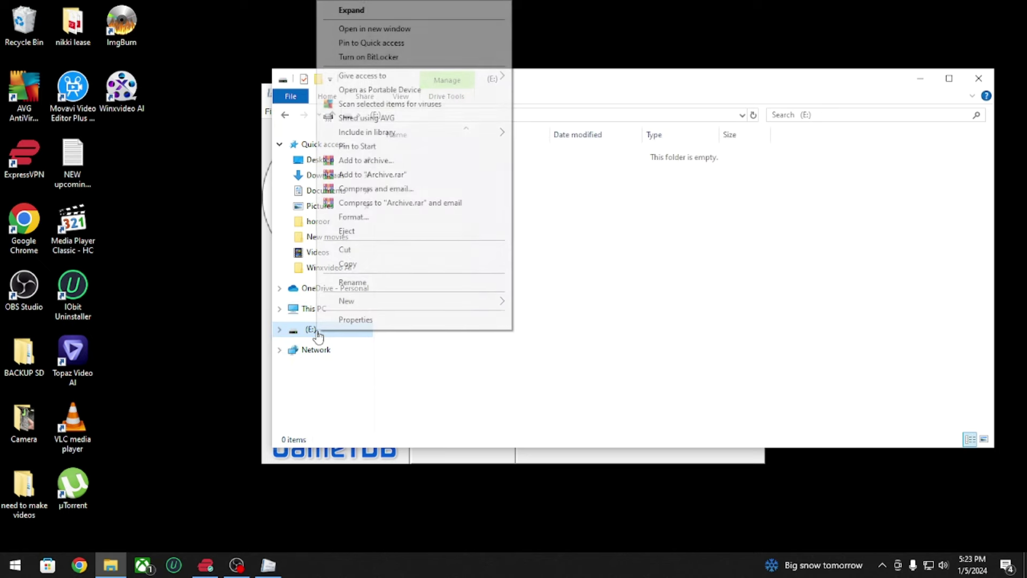
pyautogui.click(366, 224)
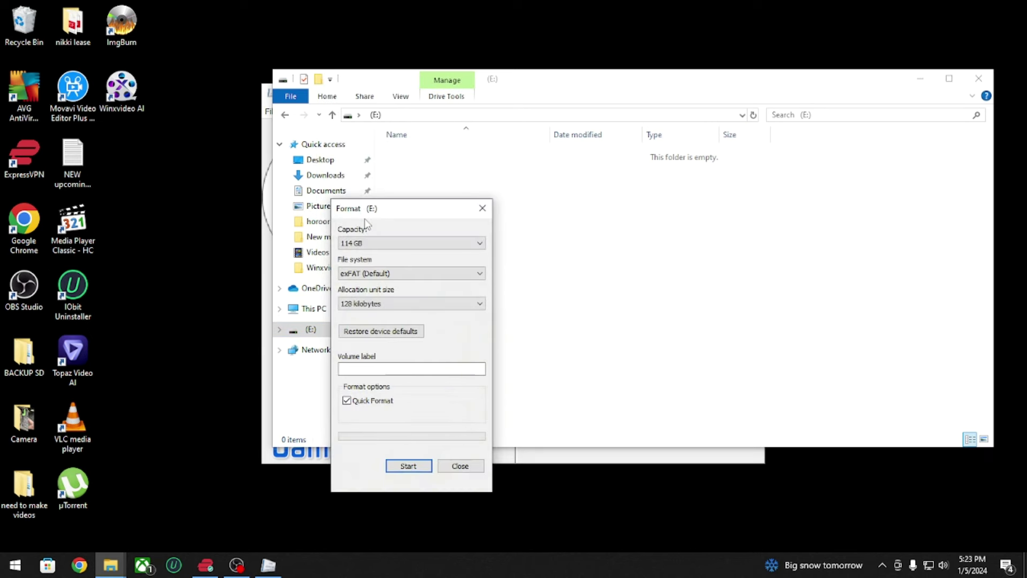
# Format (E:) as NTFS with volume label 'wii', confirming the erase warning
pyautogui.click(388, 274)
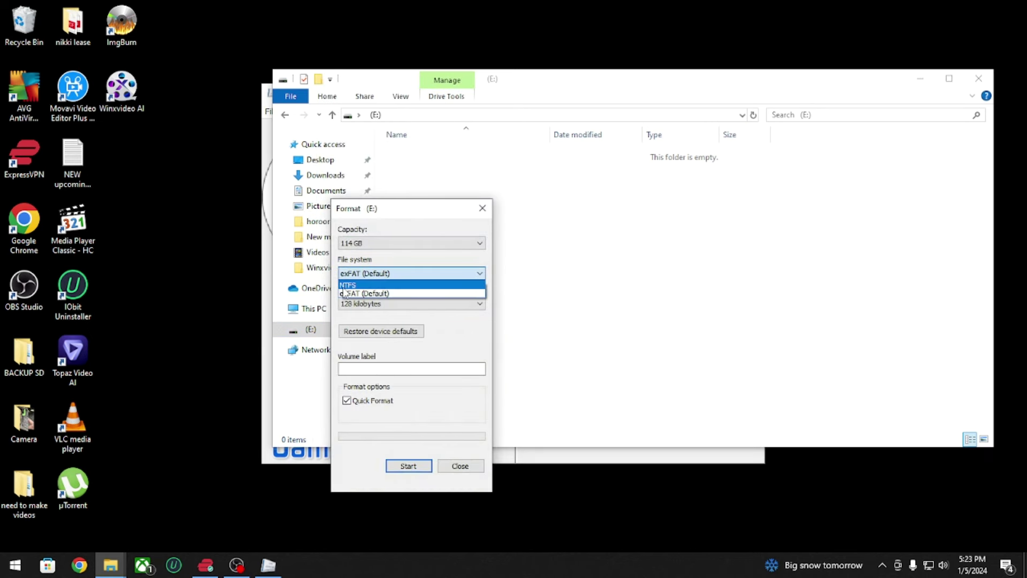
pyautogui.click(369, 285)
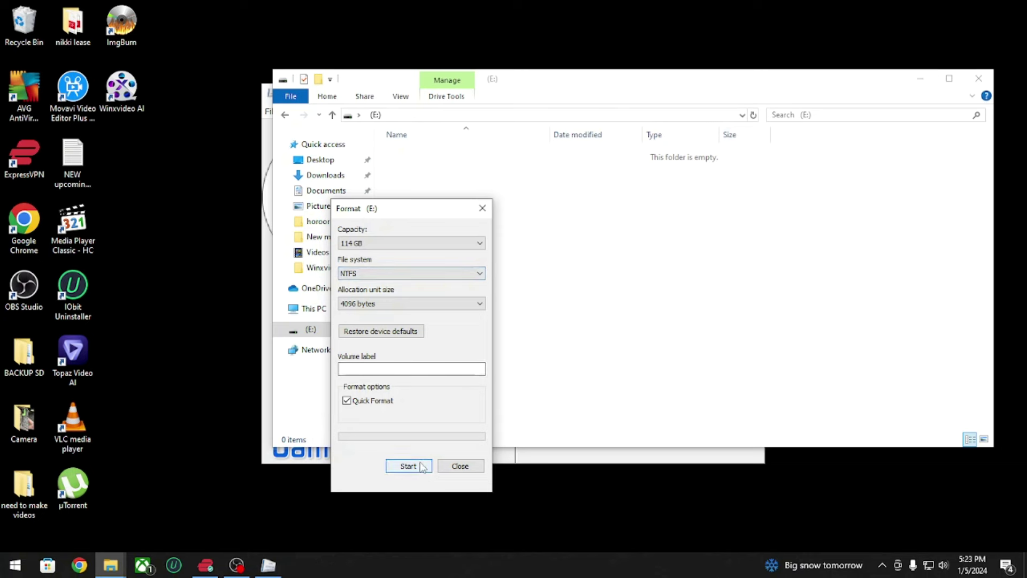
pyautogui.write('w')
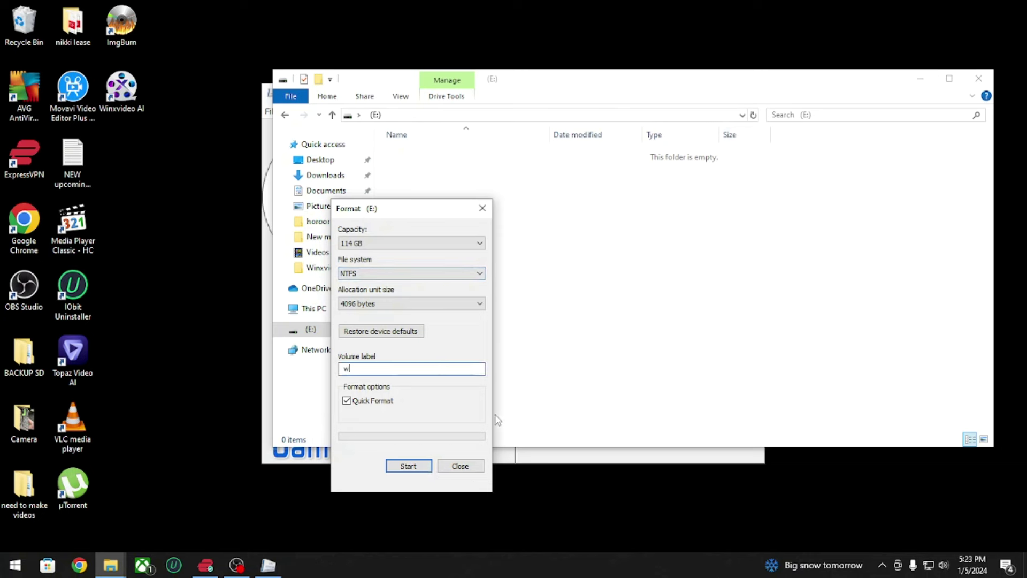
pyautogui.write('i')
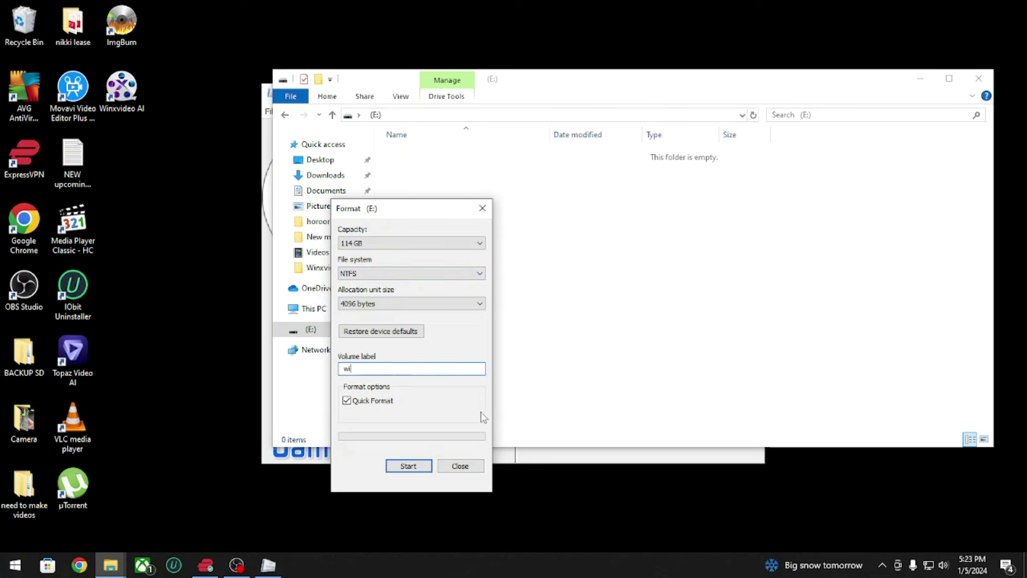
pyautogui.click(406, 466)
pyautogui.click(557, 283)
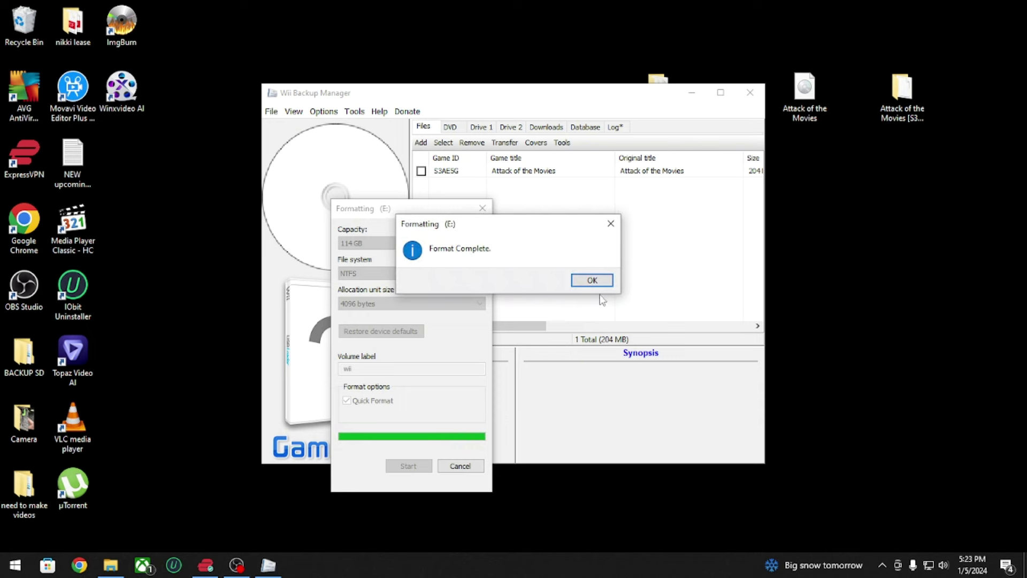
# Close the finished Format window and delete the older game folder from the desktop
pyautogui.click(595, 285)
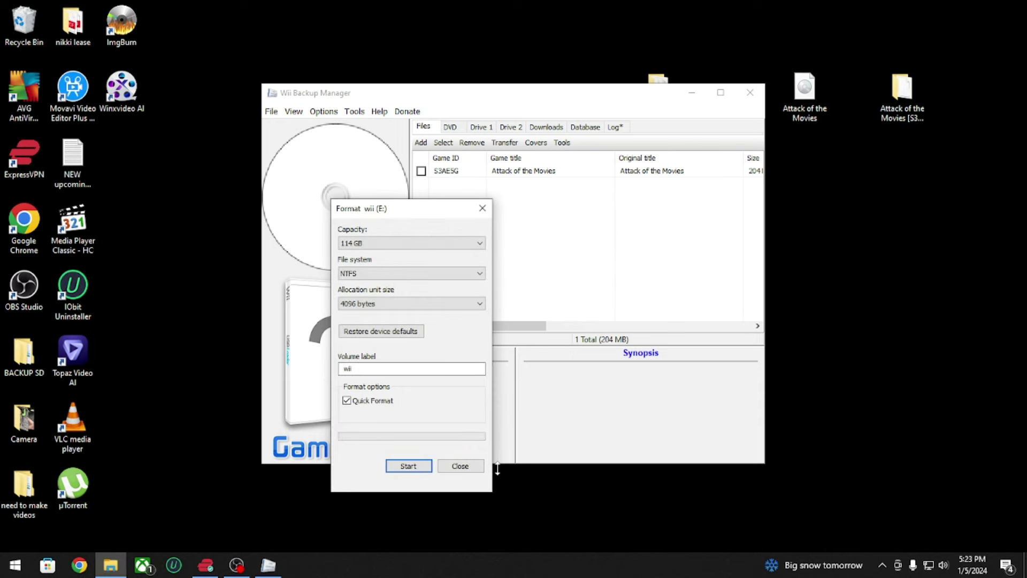
pyautogui.click(465, 466)
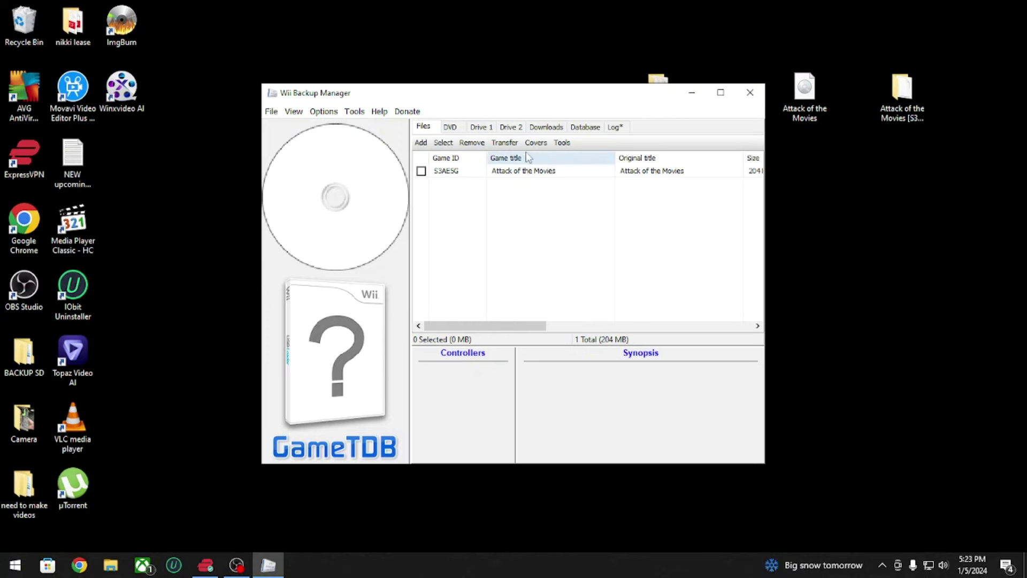
pyautogui.moveTo(903, 94); pyautogui.dragTo(31, 32)
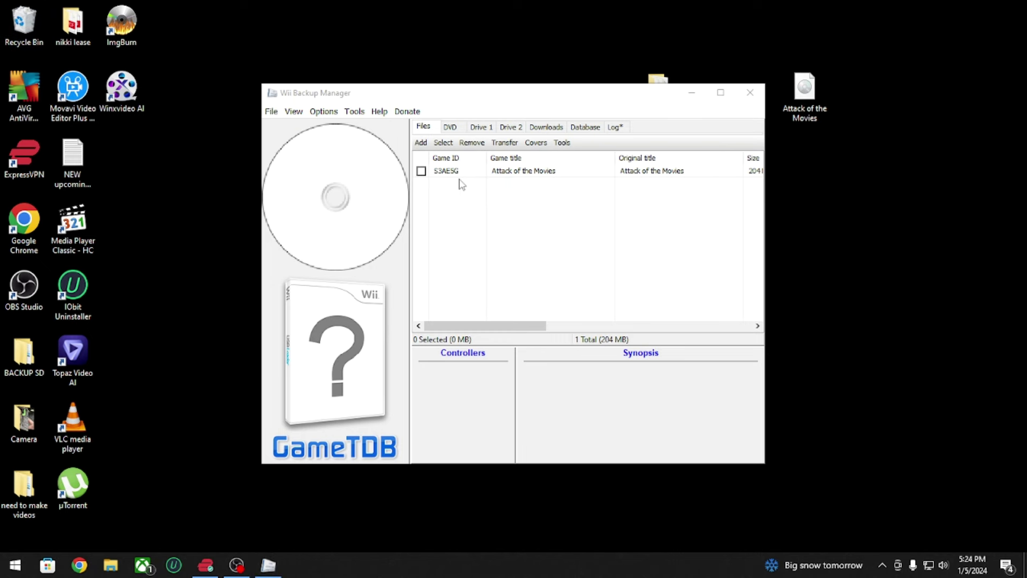
# Transfer Attack of the Movies as a WBFS file to the Desktop
pyautogui.click(421, 171)
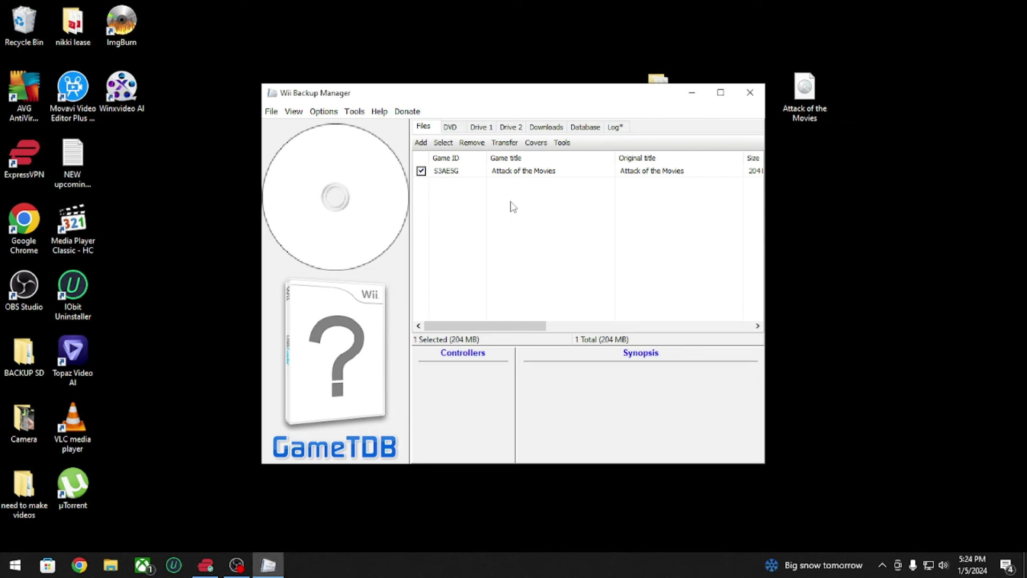
pyautogui.click(503, 143)
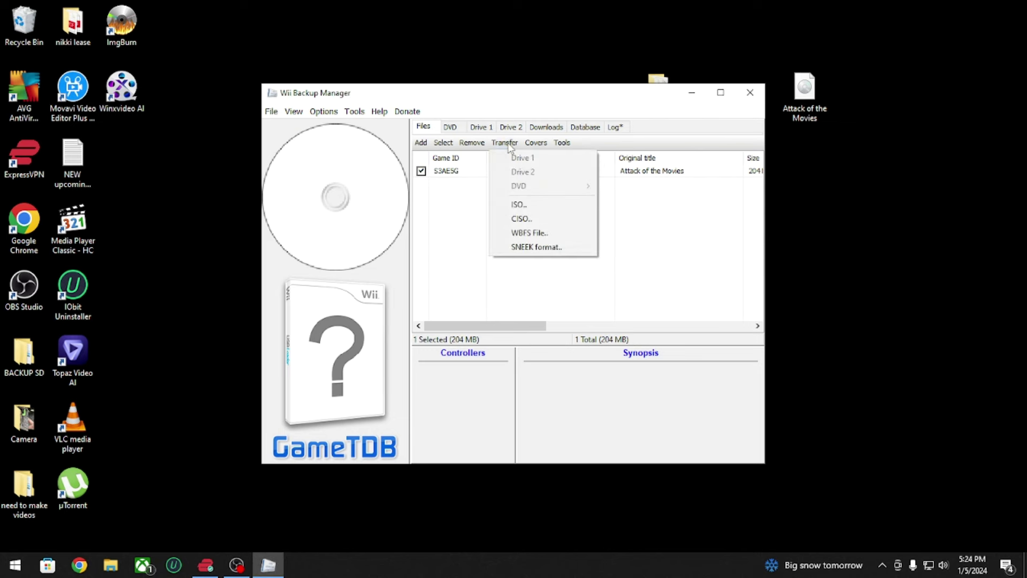
pyautogui.click(548, 234)
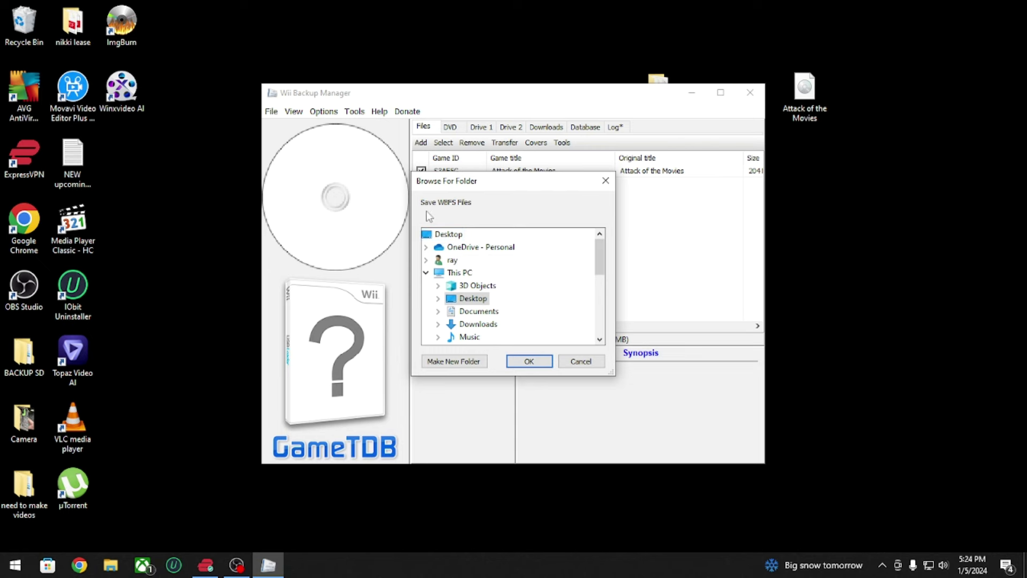
pyautogui.click(448, 234)
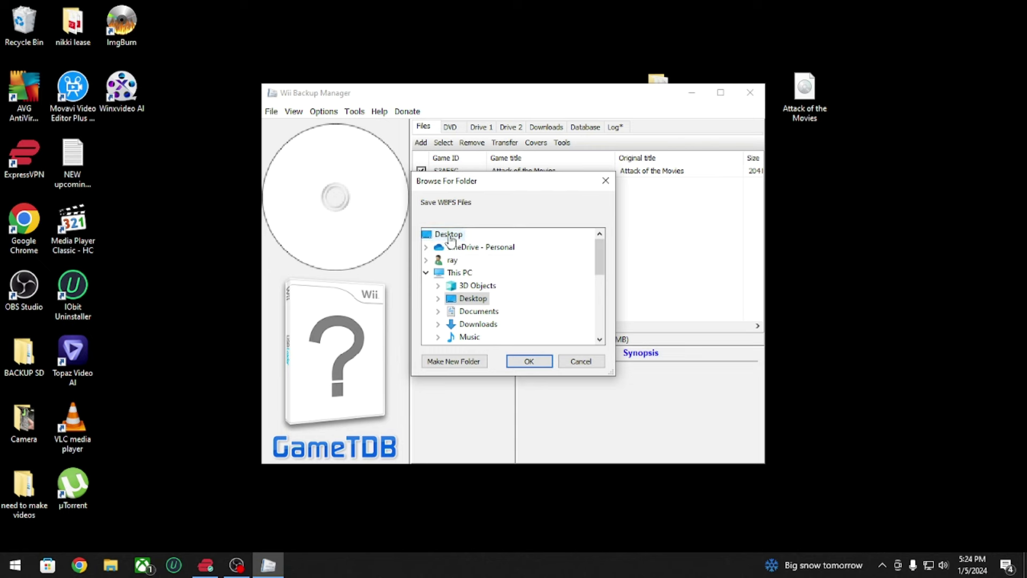
pyautogui.click(530, 362)
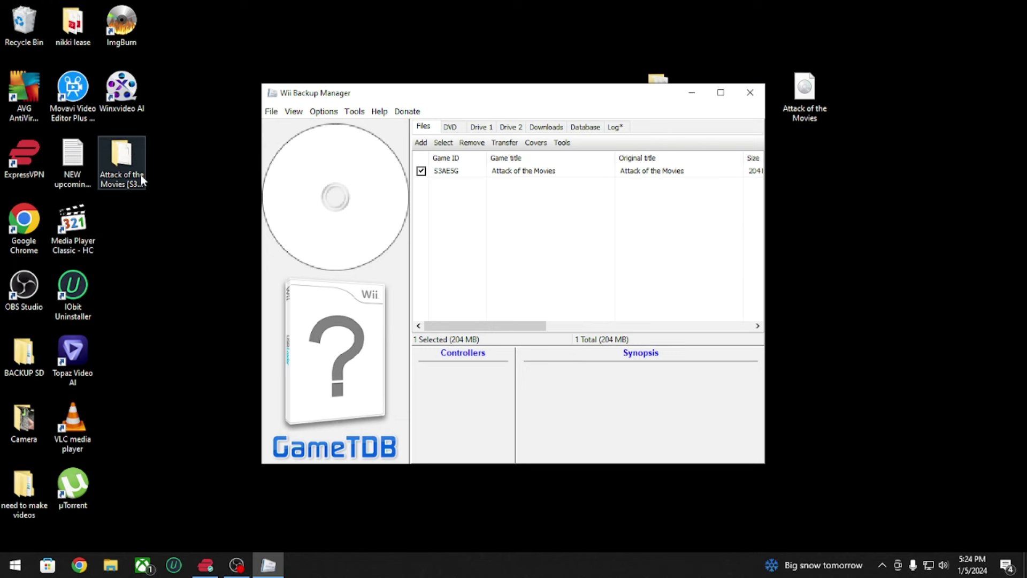
pyautogui.moveTo(121, 159); pyautogui.dragTo(865, 206)
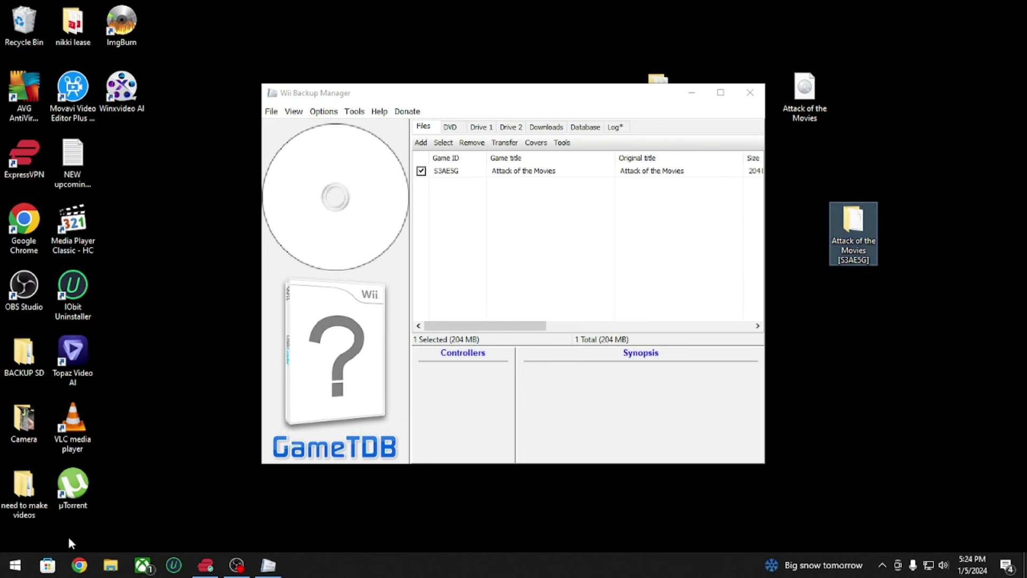
# Open File Explorer and select the wii (E:) drive
pyautogui.click(110, 565)
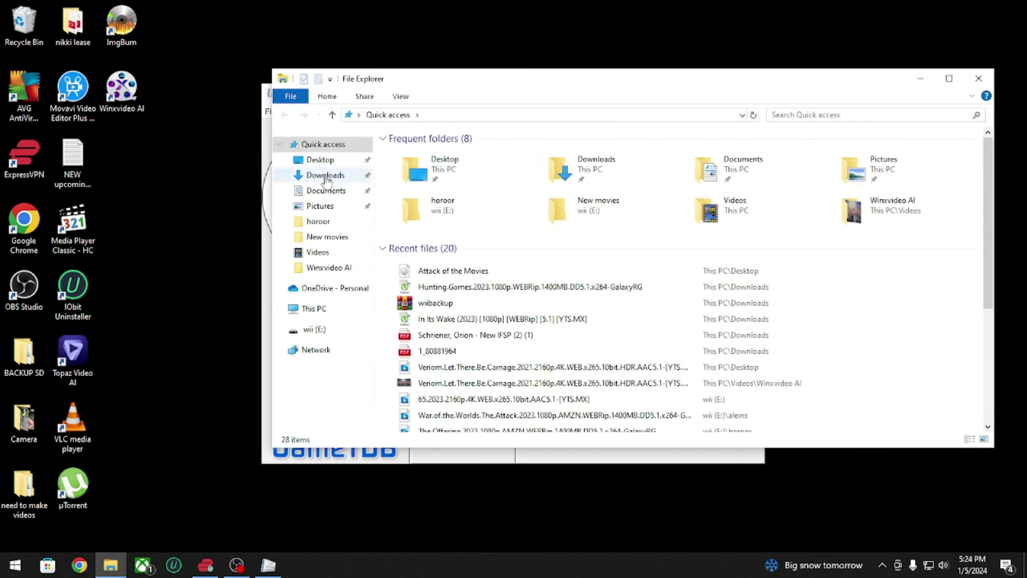
pyautogui.click(310, 330)
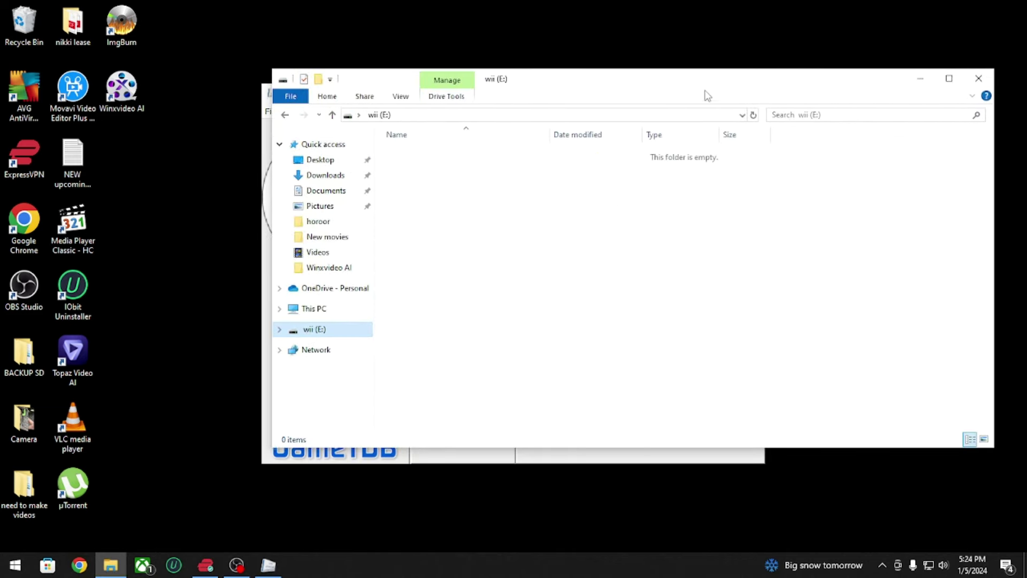
pyautogui.moveTo(711, 92); pyautogui.dragTo(546, 149)
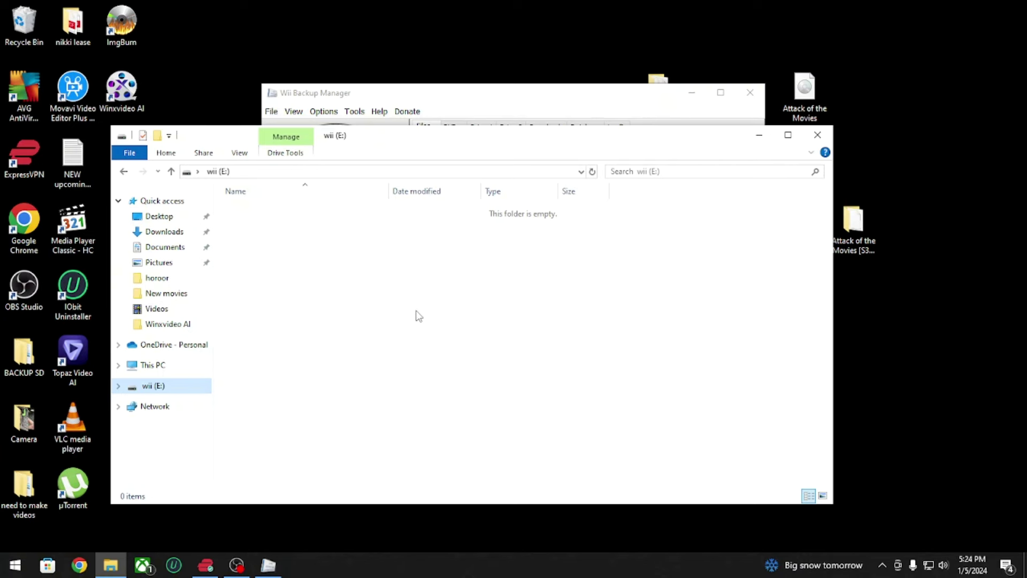
pyautogui.rightClick(359, 303)
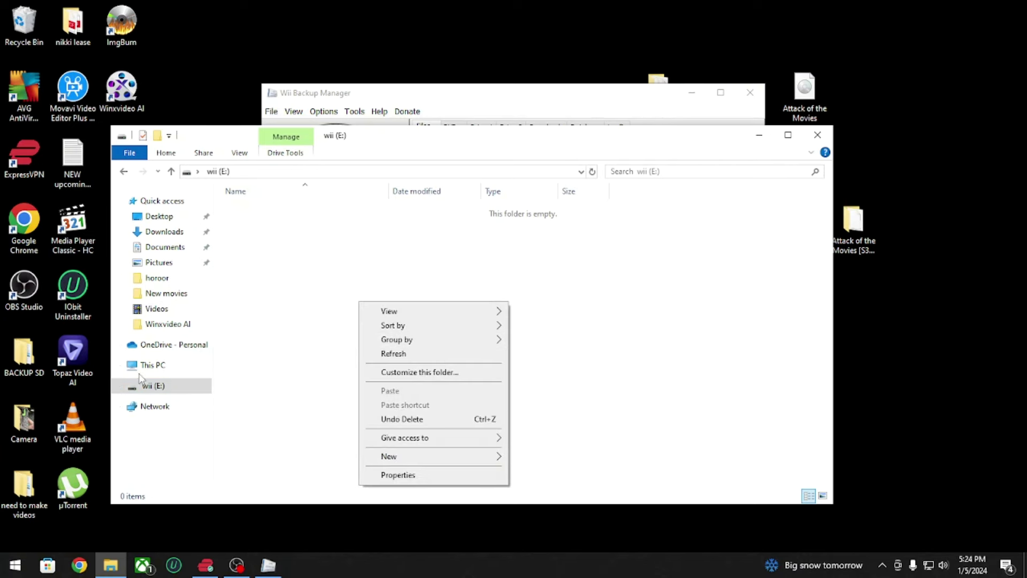
pyautogui.click(150, 388)
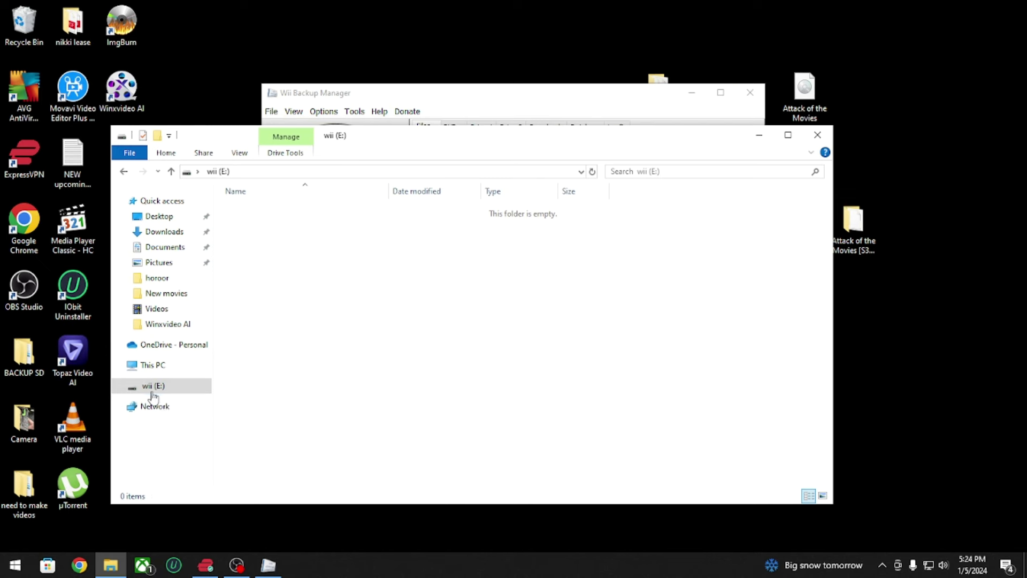
# Create a new folder named 'wbfs' on wii (E:) and open it
pyautogui.rightClick(411, 329)
pyautogui.moveTo(461, 486)
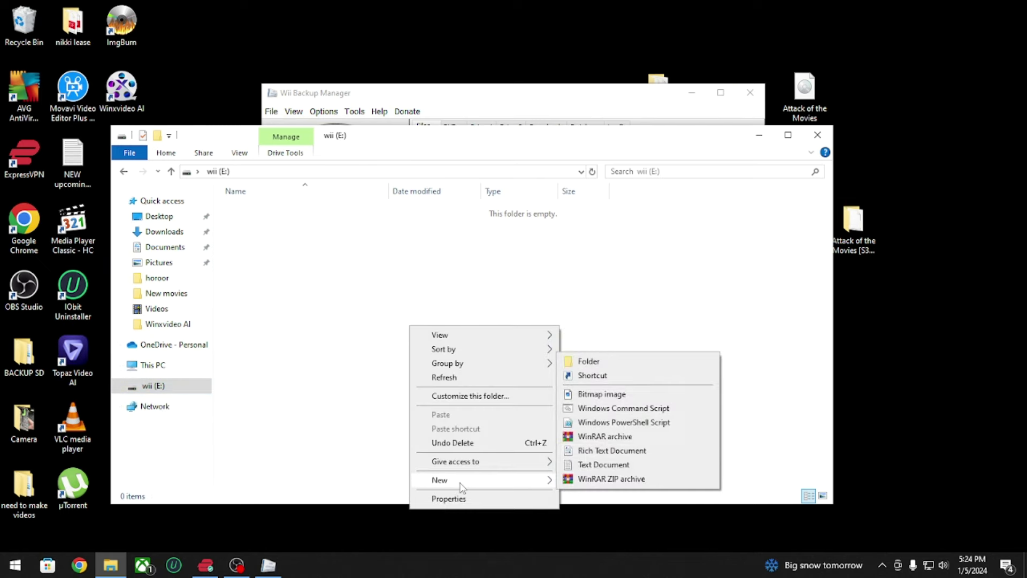
pyautogui.click(589, 363)
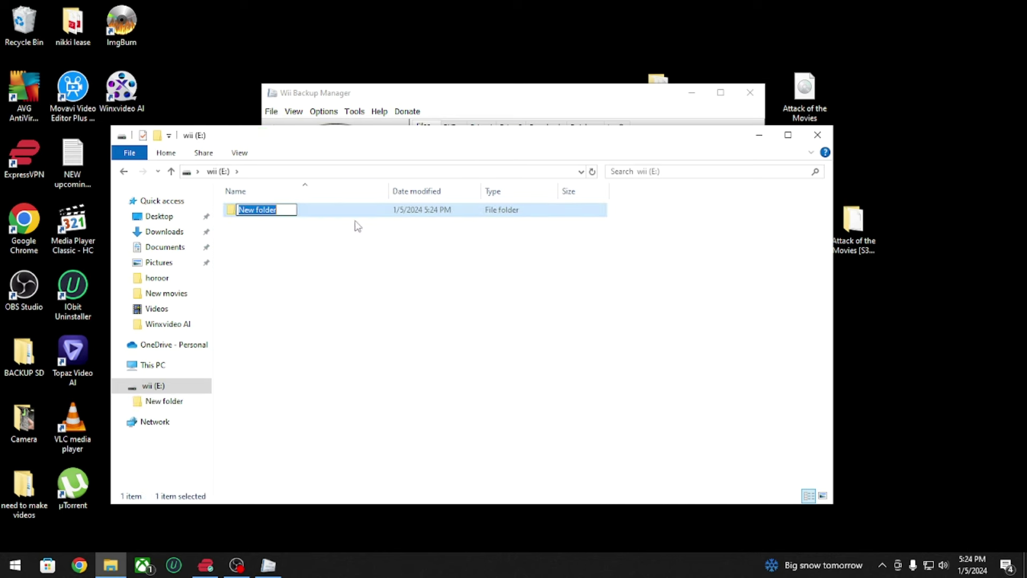
pyautogui.rightClick(261, 212)
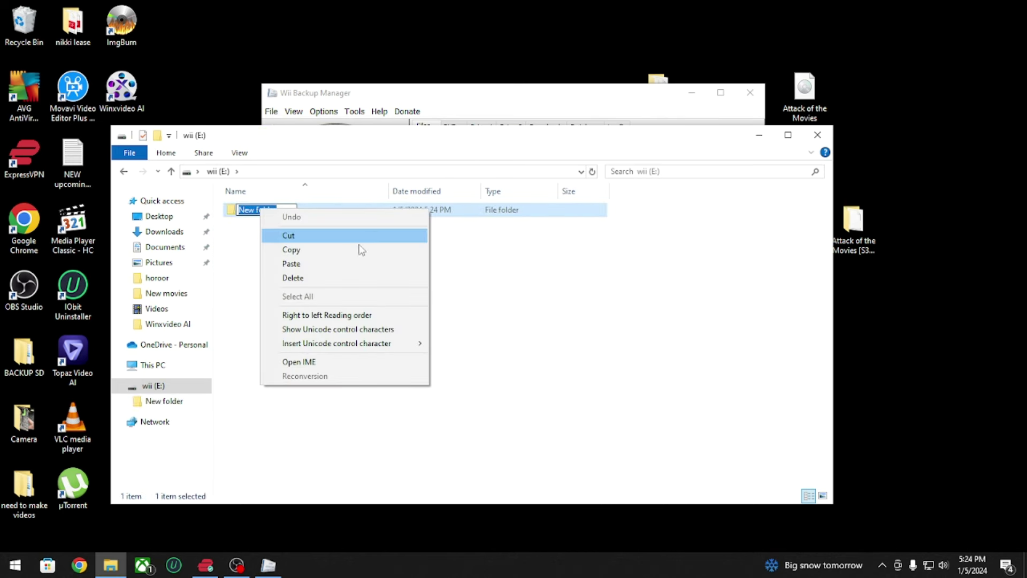
pyautogui.click(340, 265)
pyautogui.click(325, 293)
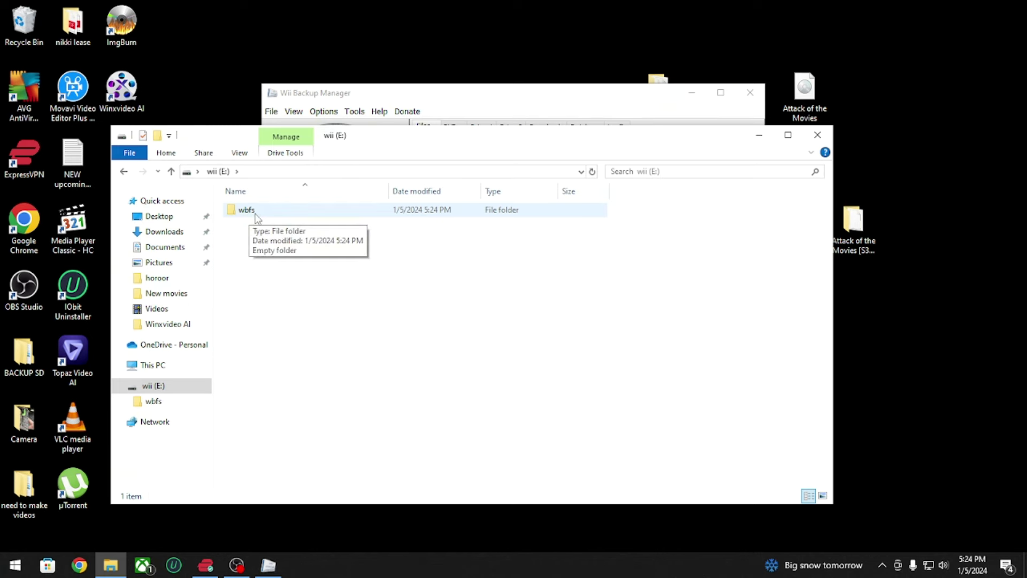
pyautogui.click(252, 213)
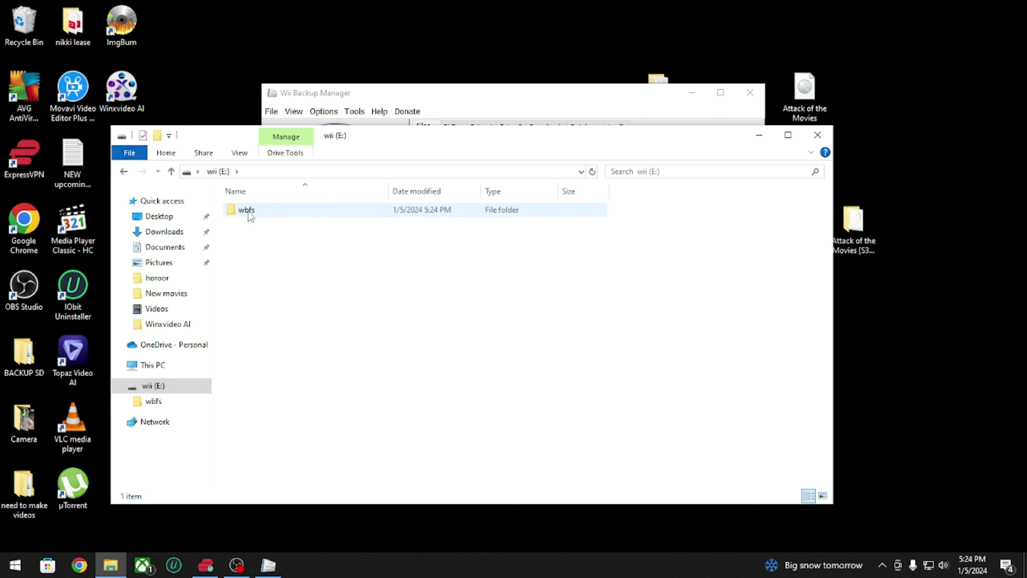
pyautogui.doubleClick(250, 213)
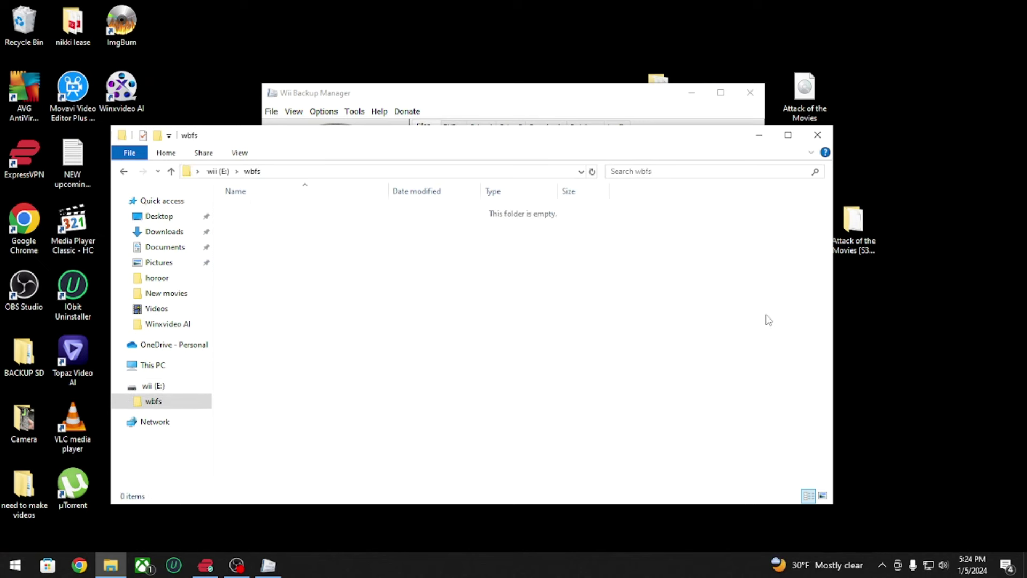
# Copy the desktop Attack of the Movies [S3AE5G] folder into wbfs, then return to wii (E:)
pyautogui.moveTo(864, 222); pyautogui.dragTo(282, 245)
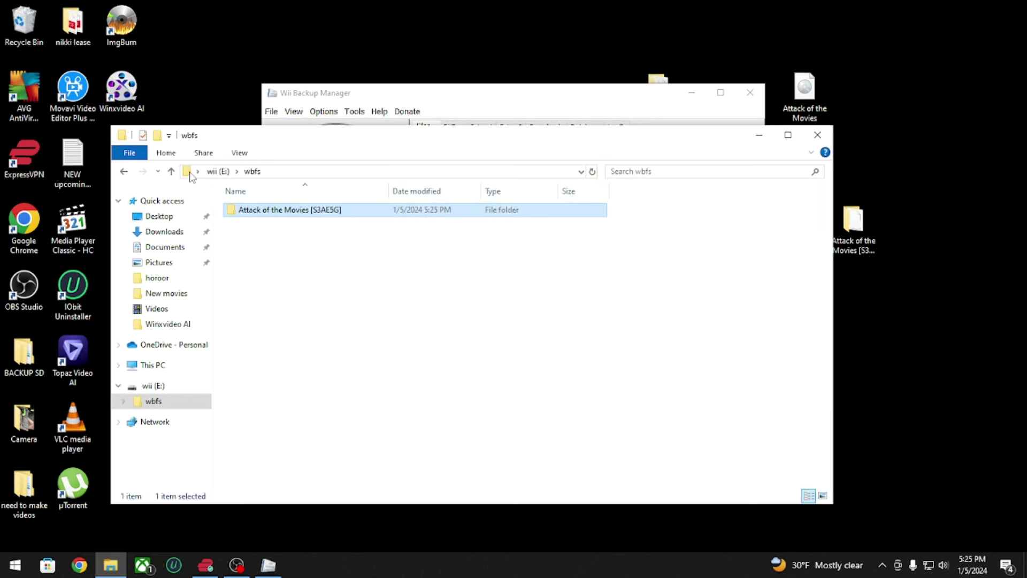
pyautogui.click(155, 387)
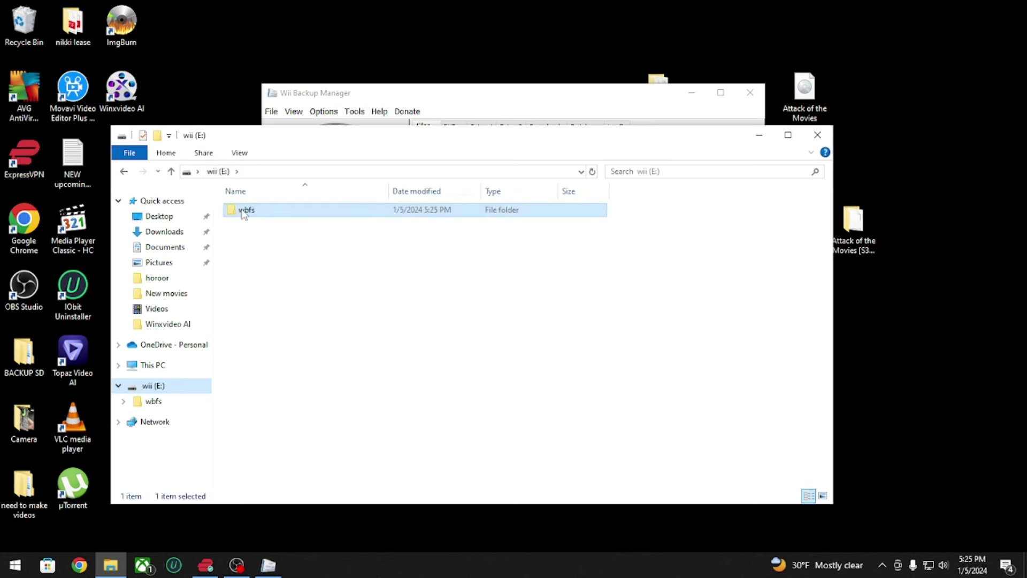
# Open wbfs to check that Attack of the Movies [S3AE5G] is inside
pyautogui.doubleClick(313, 212)
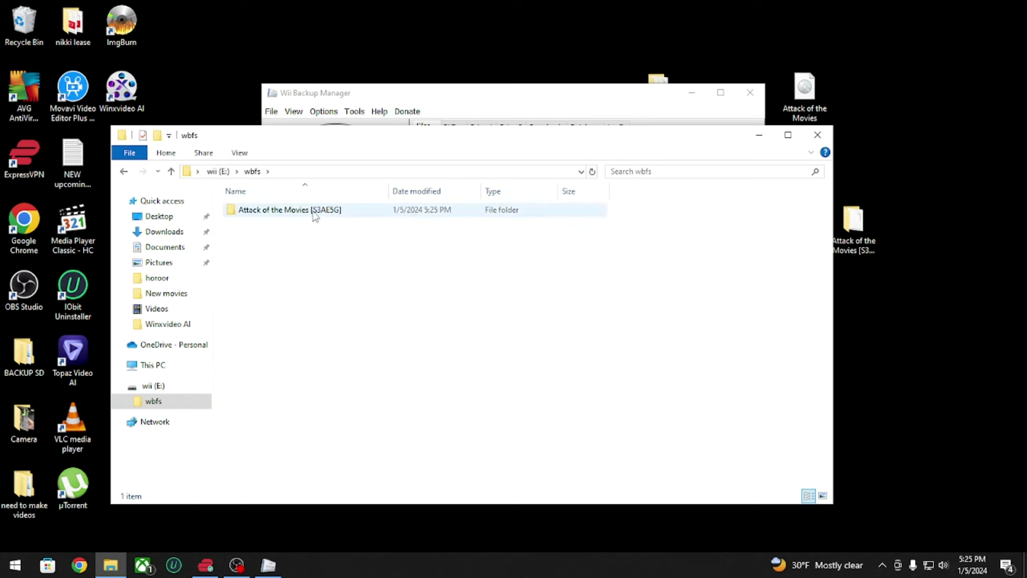
pyautogui.moveTo(871, 230); pyautogui.dragTo(902, 154)
pyautogui.moveTo(683, 140); pyautogui.dragTo(695, 313)
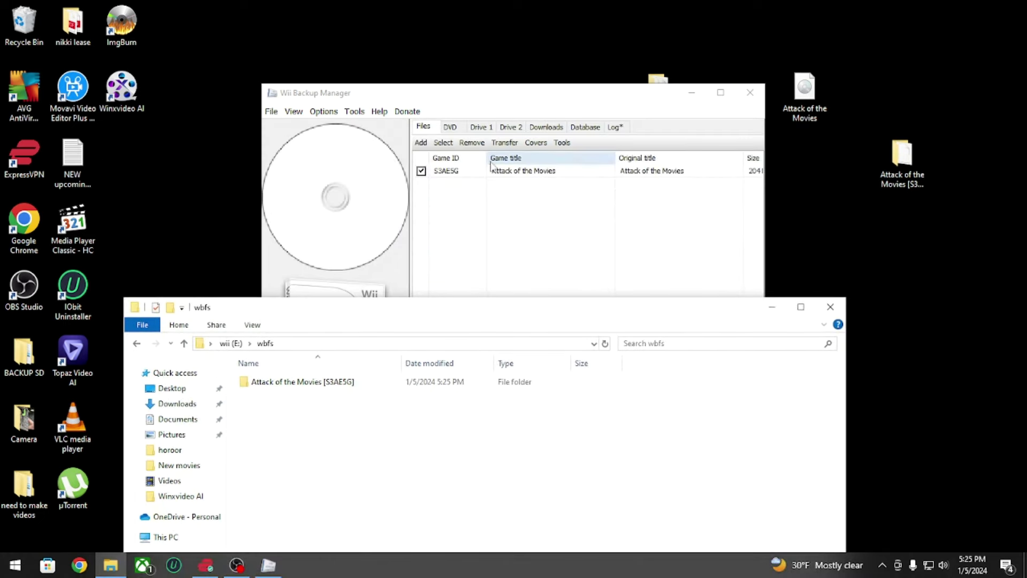
pyautogui.moveTo(478, 315); pyautogui.dragTo(470, 155)
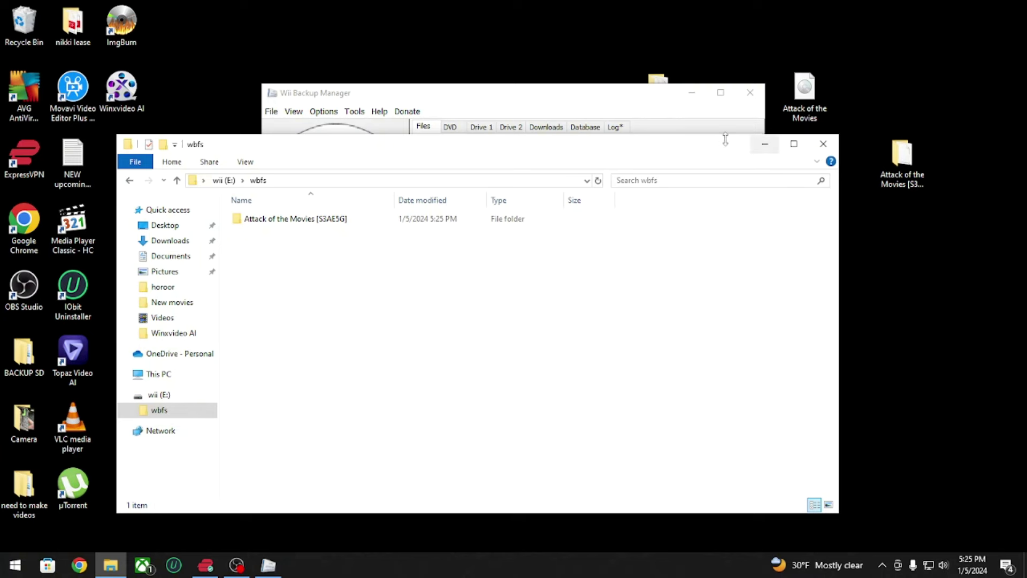
pyautogui.click(597, 105)
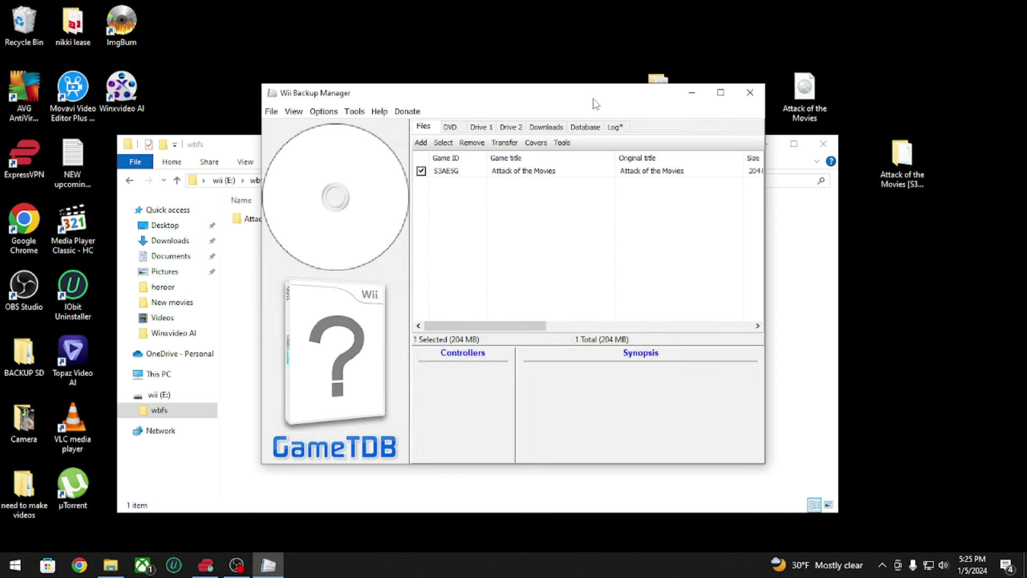
pyautogui.click(537, 143)
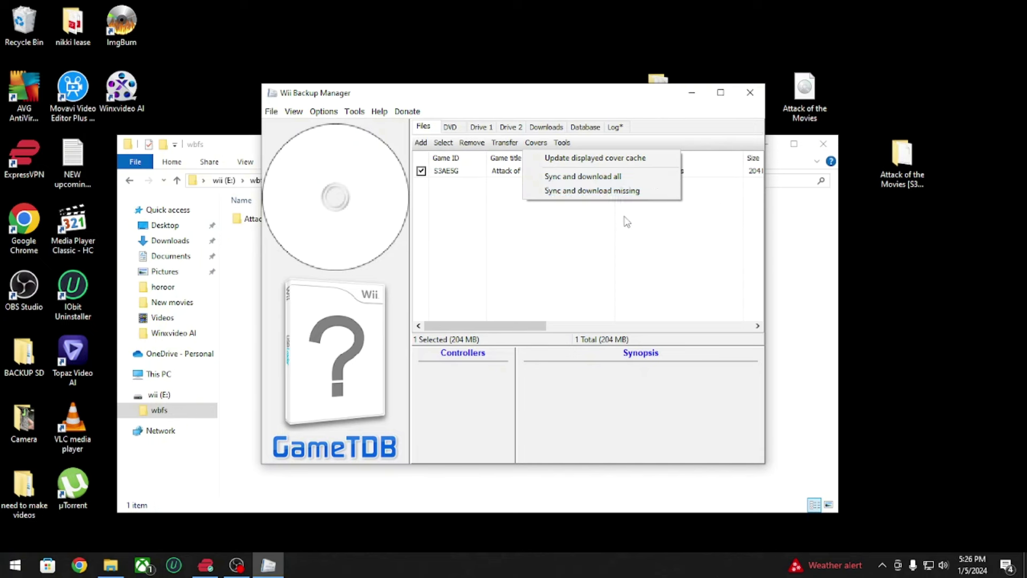
pyautogui.moveTo(562, 142)
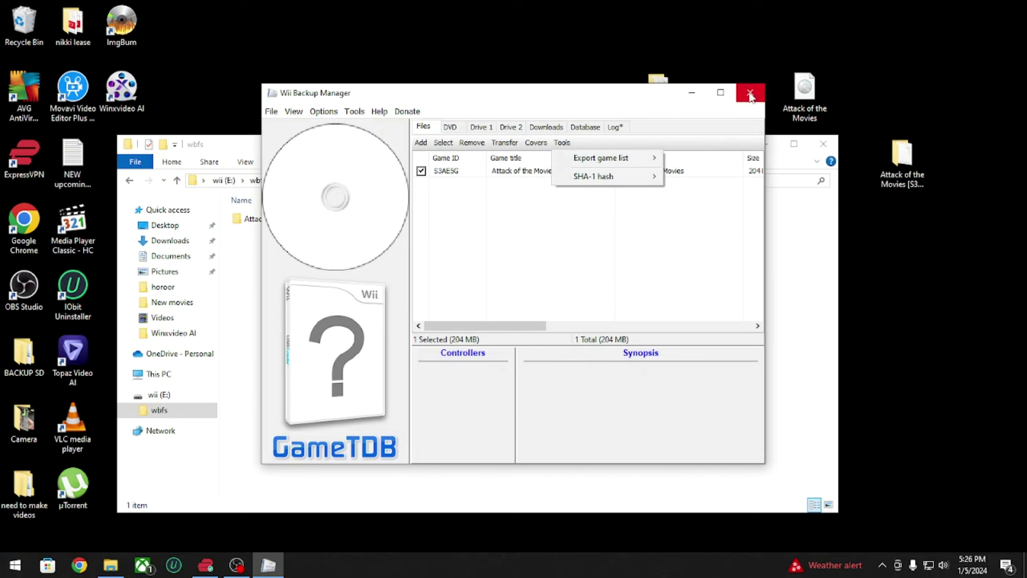